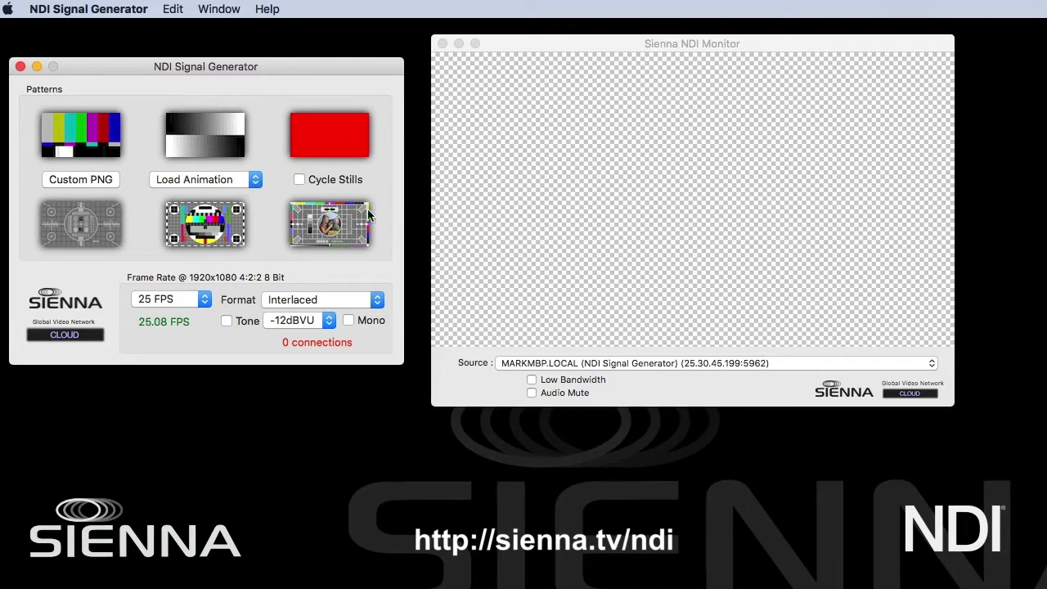
Step: Connect NDI Monitor to the Signal Generator's stream via the Source popup
left_click(573, 228)
left_click(641, 359)
left_click(641, 360)
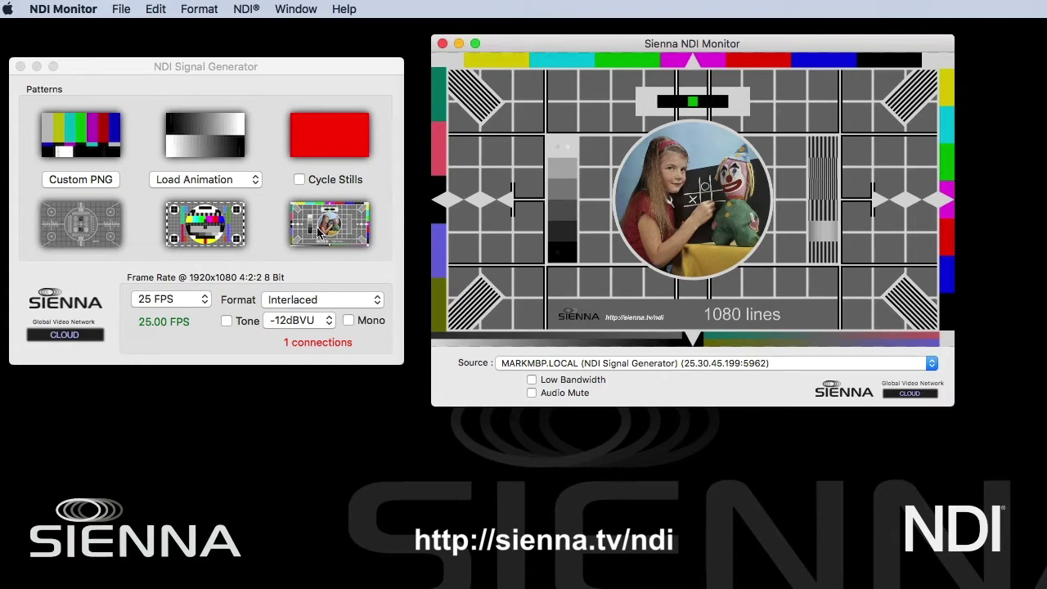
Step: Turn on the generator's test tone, mute the monitor's audio, and stream colour bars
left_click(211, 347)
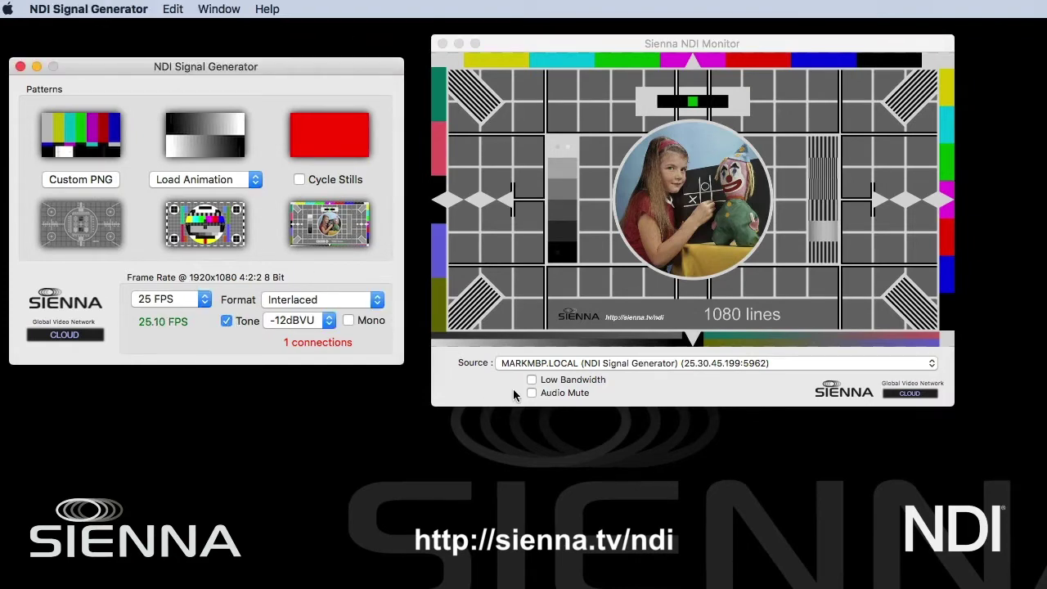
left_click(533, 390)
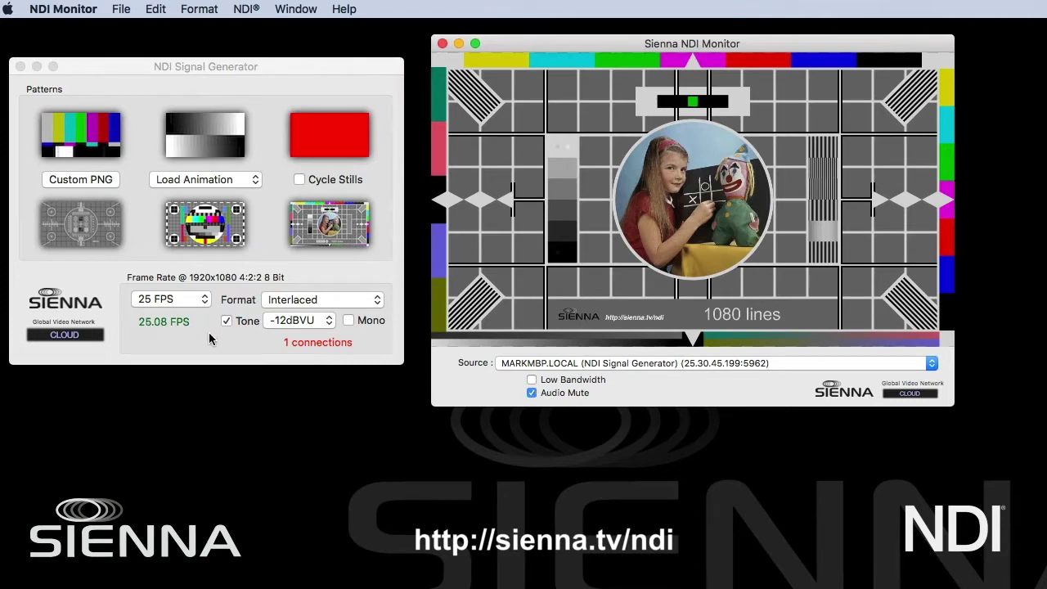
left_click(74, 140)
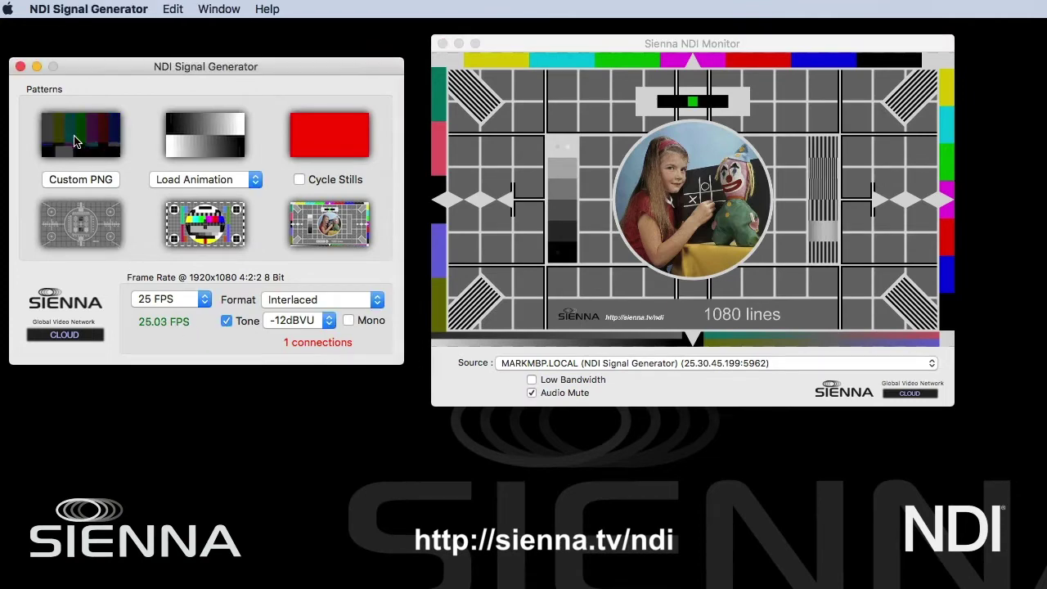
Step: Stream greyscale ramp, solid red, girl-and-clown card, round card, then the grey resolution chart
left_click(211, 140)
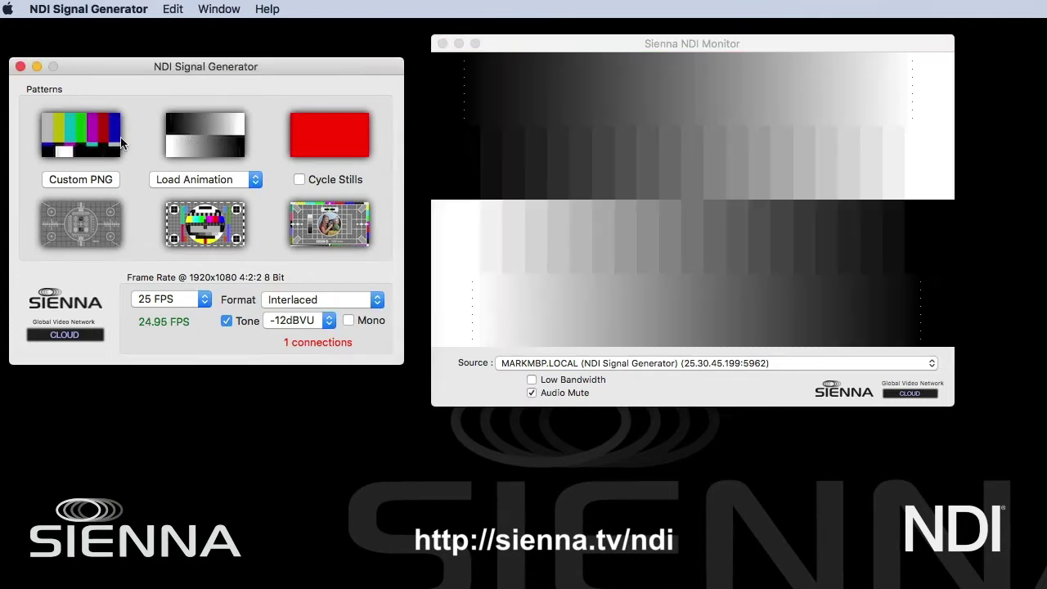
left_click(217, 144)
left_click(331, 145)
left_click(331, 223)
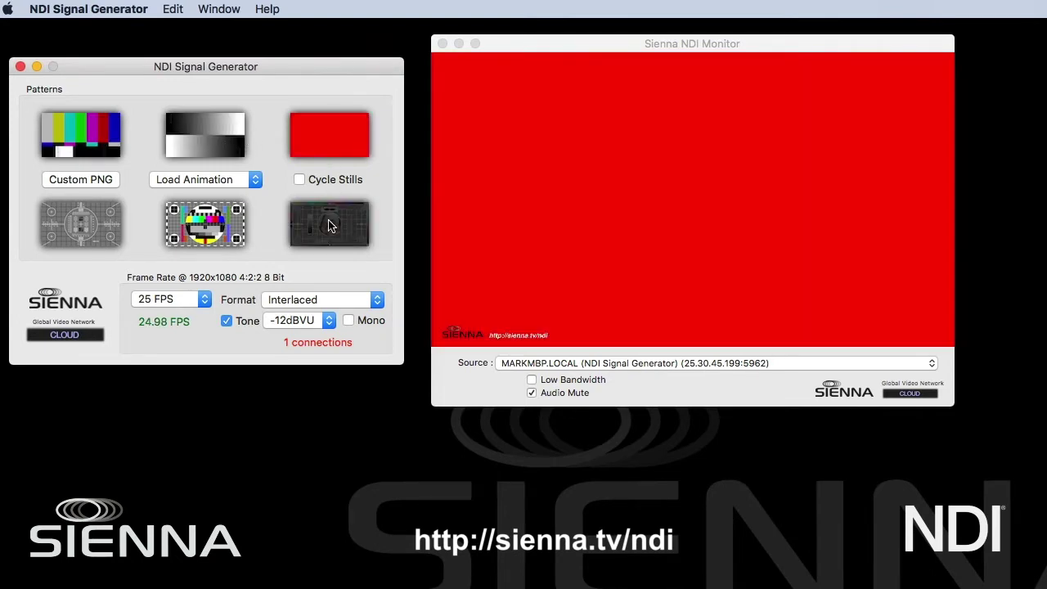
left_click(212, 225)
left_click(82, 226)
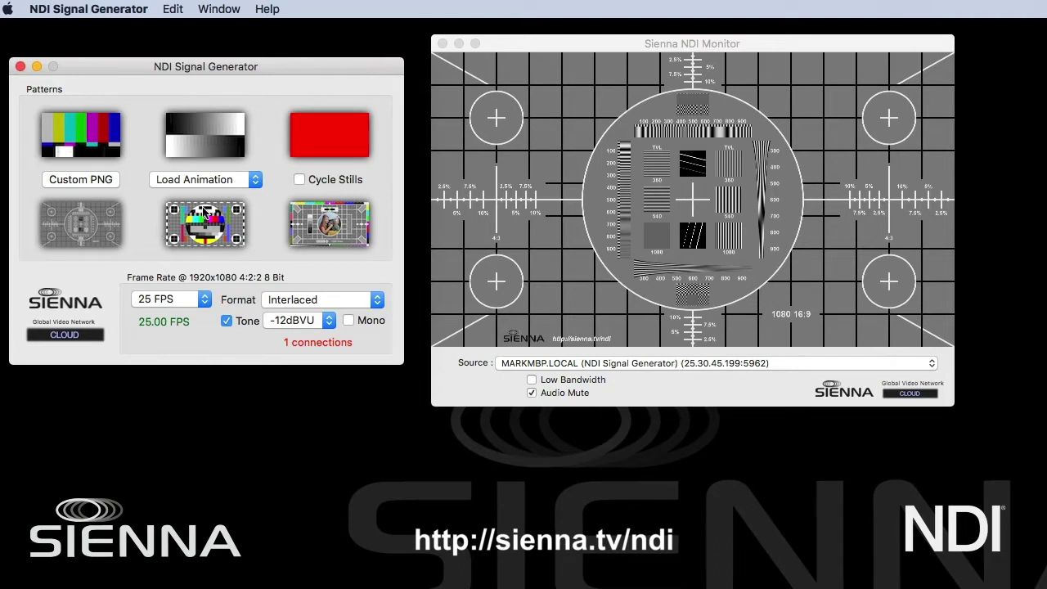
Step: Set the generator's frame rate to 60 FPS
left_click(167, 299)
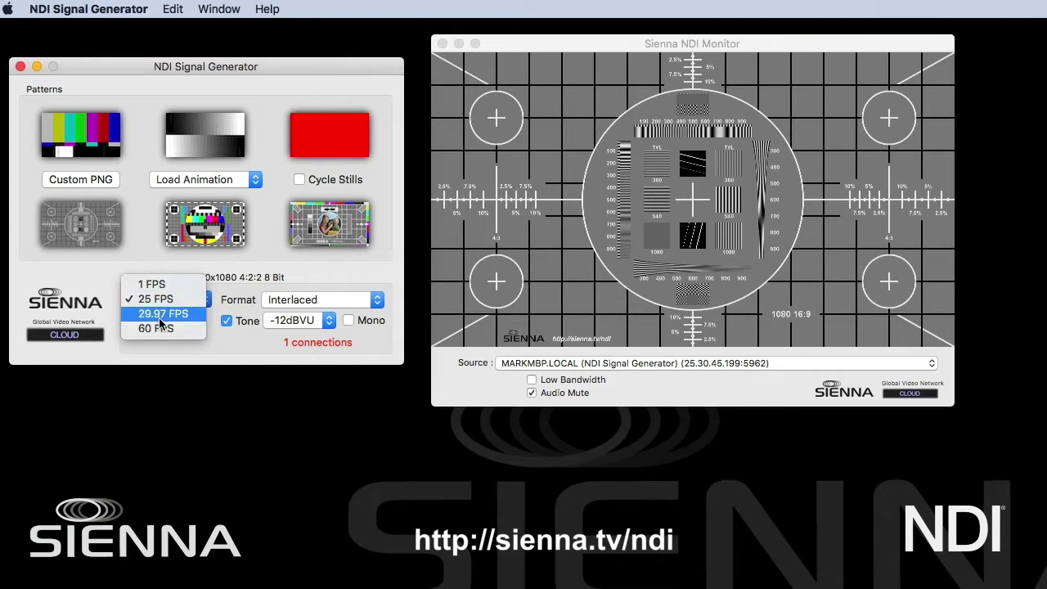
left_click(157, 329)
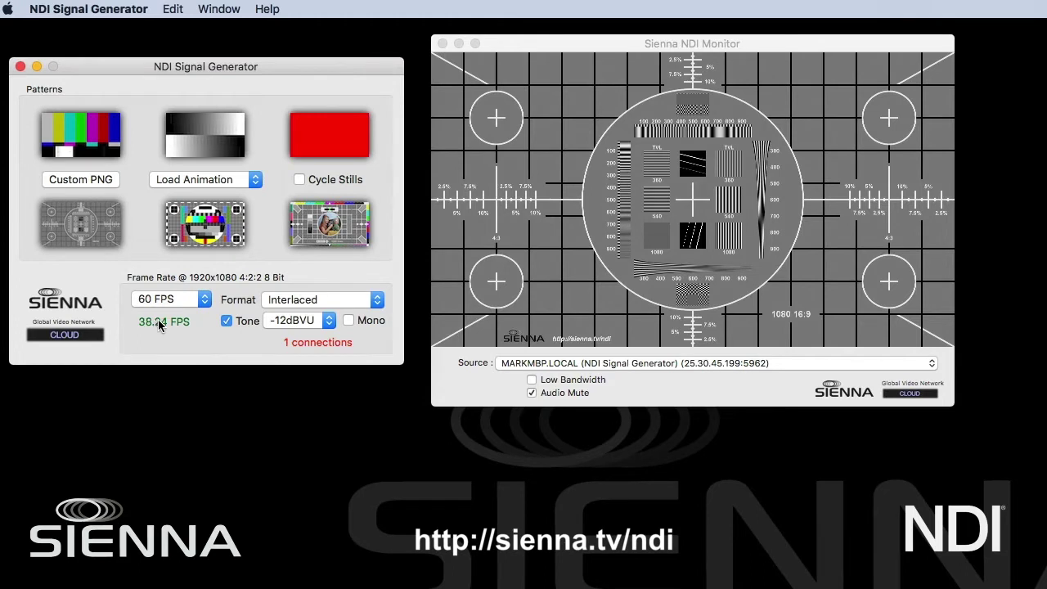
left_click(538, 253)
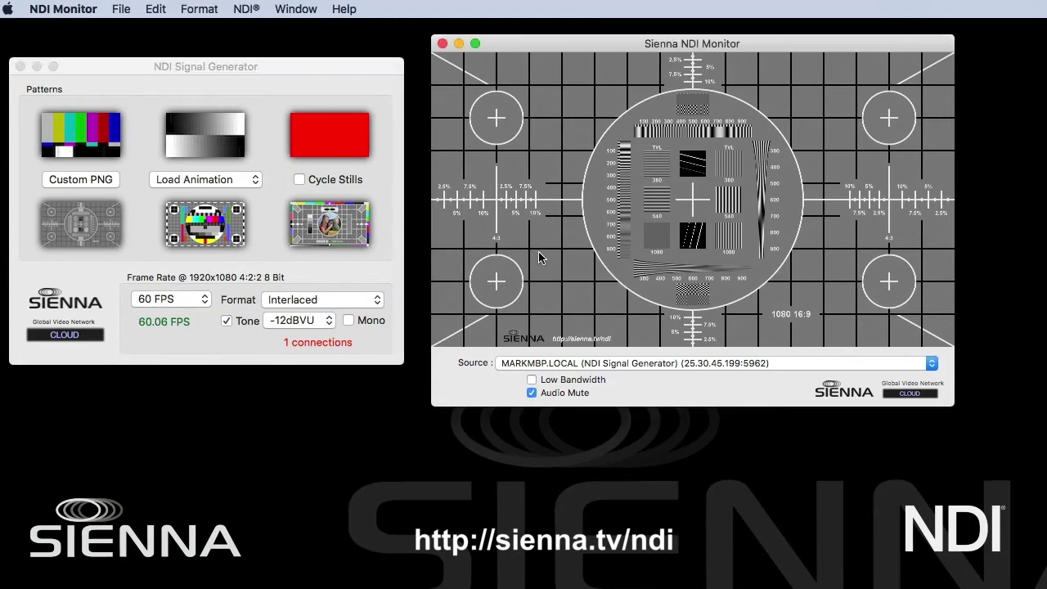
Step: Enable Display Frame Rate in the monitor's NDI® menu, showing 61 fps
left_click(250, 10)
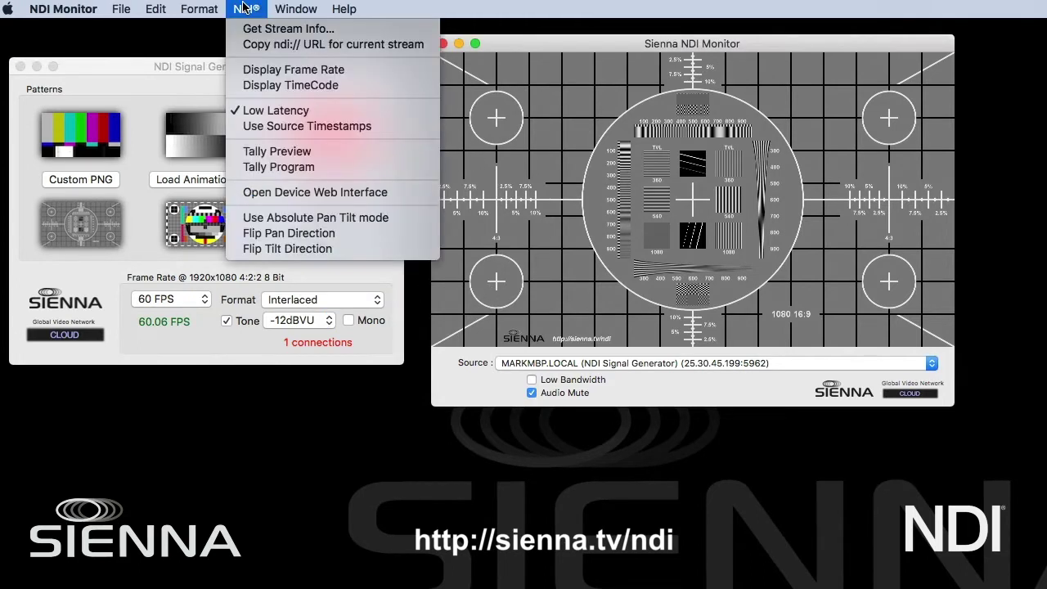
left_click(259, 69)
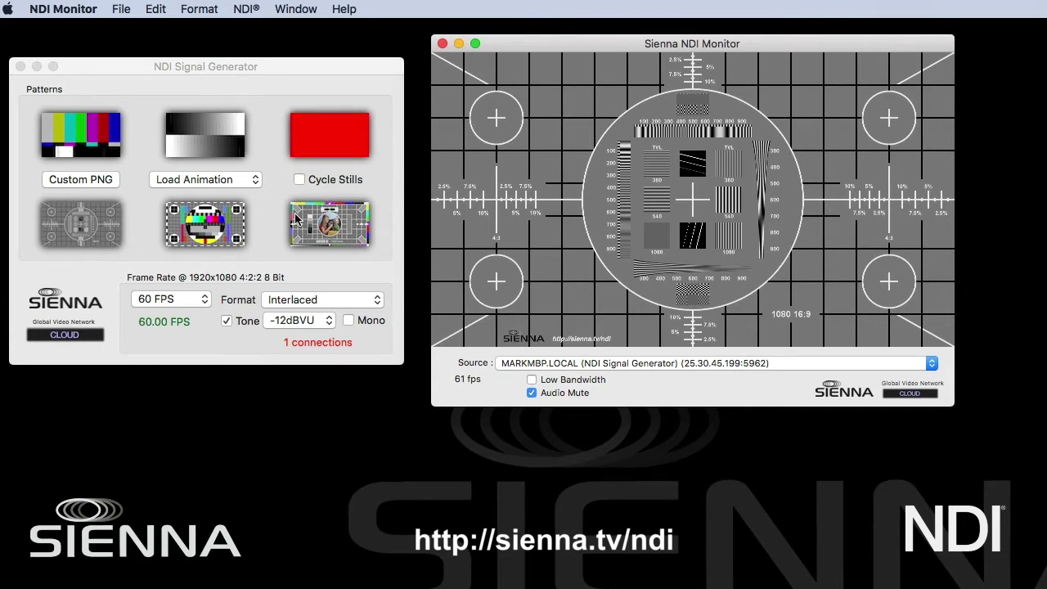
Step: Stream the Countdown Clock animation and set the frame rate to 25 FPS
left_click(201, 178)
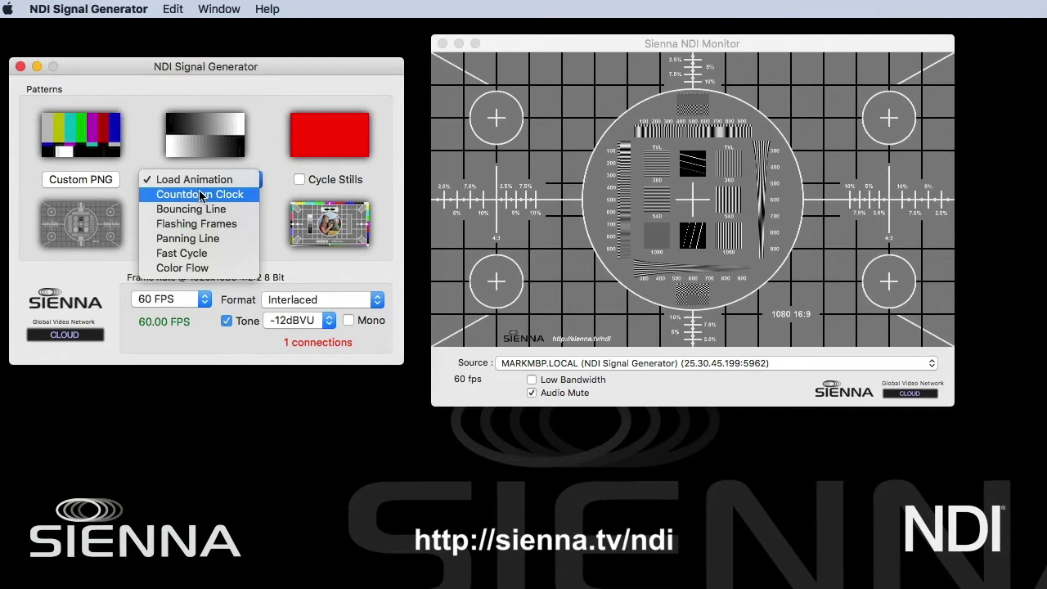
left_click(201, 194)
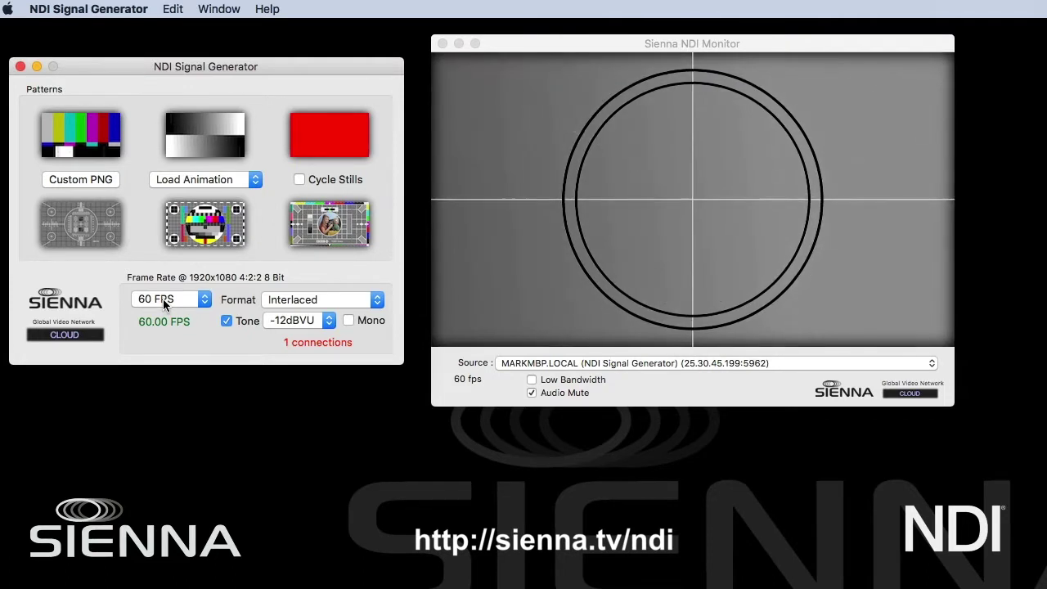
left_click(163, 298)
left_click(156, 269)
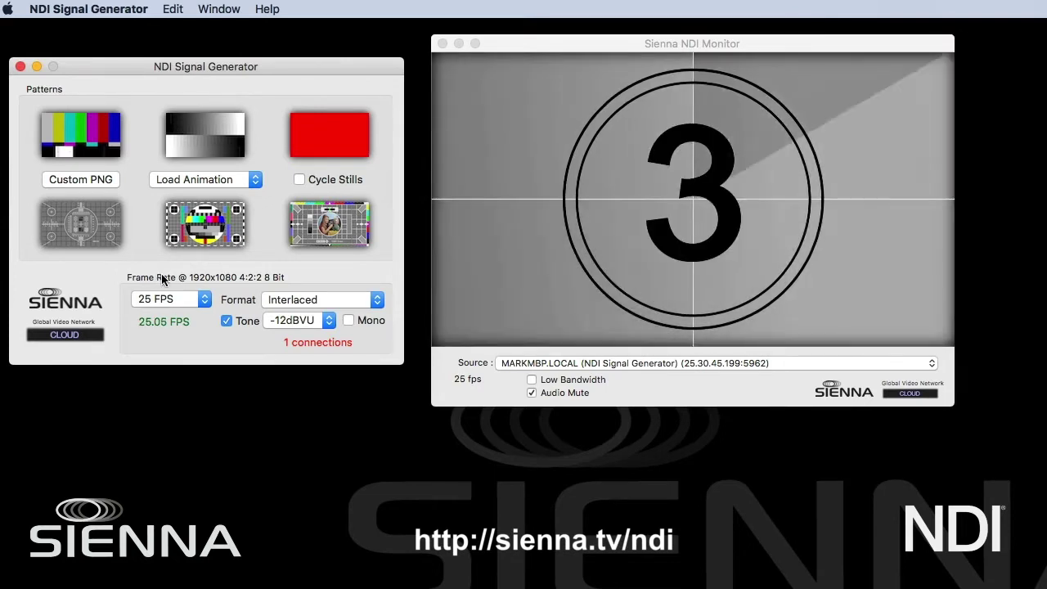
left_click(335, 297)
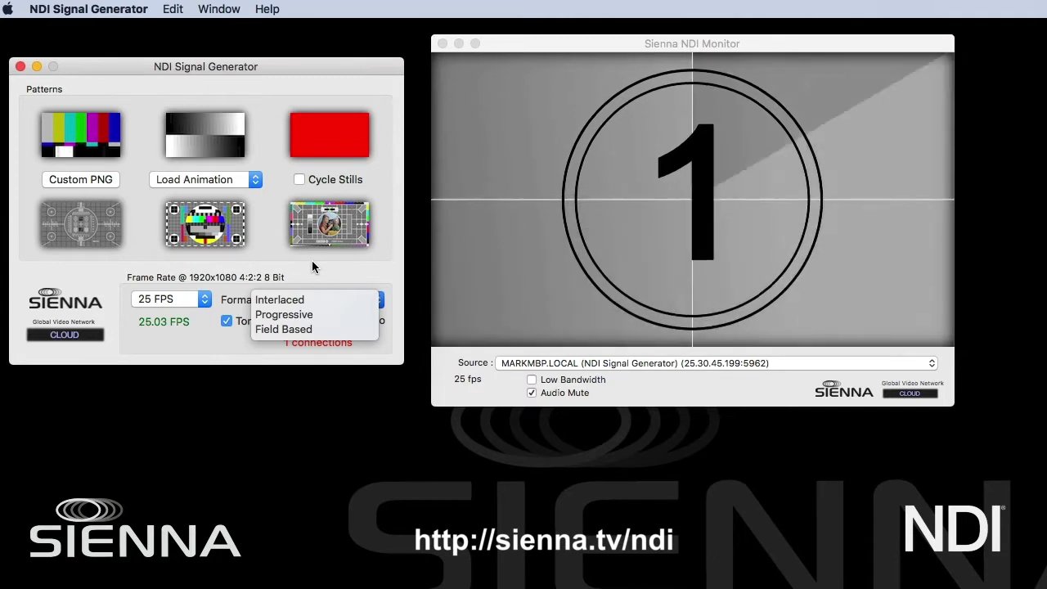
Step: Set the Tone level to -24dBVU, keeping Interlaced, then clear Audio Mute in NDI Monitor
key("Escape")
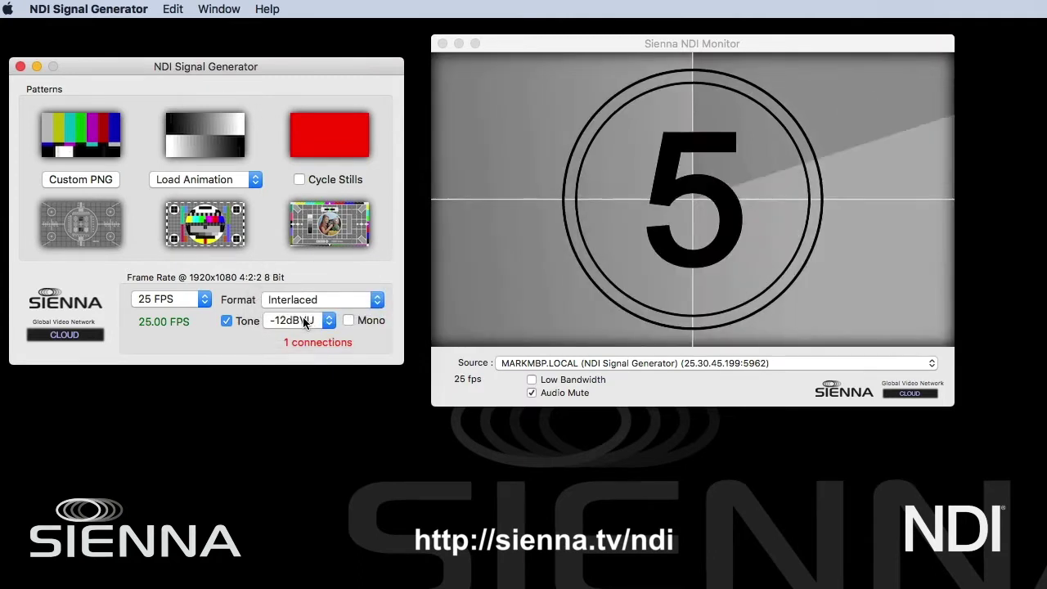
left_click(302, 318)
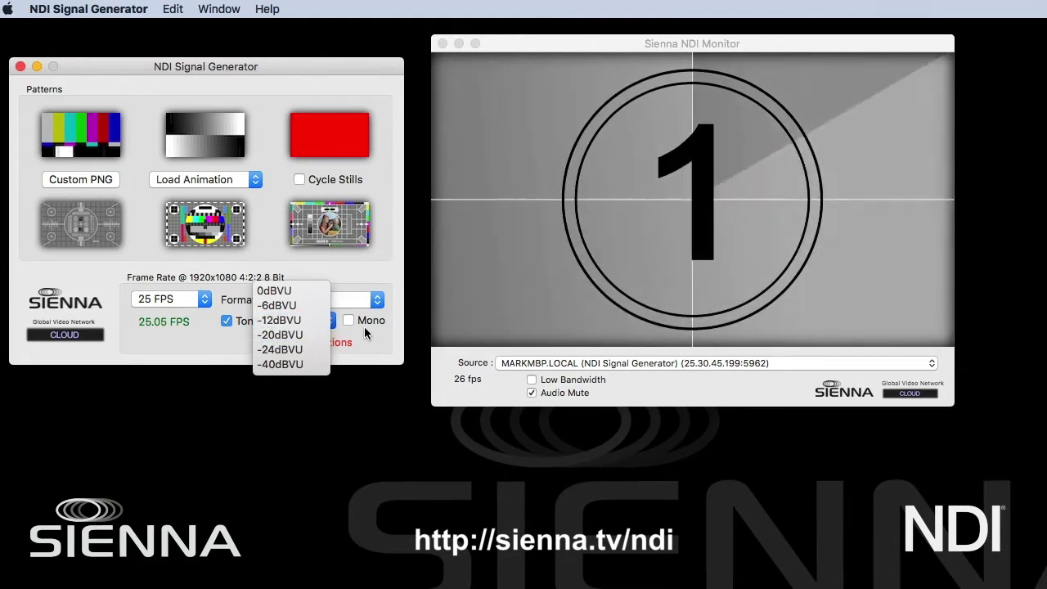
left_click(365, 324)
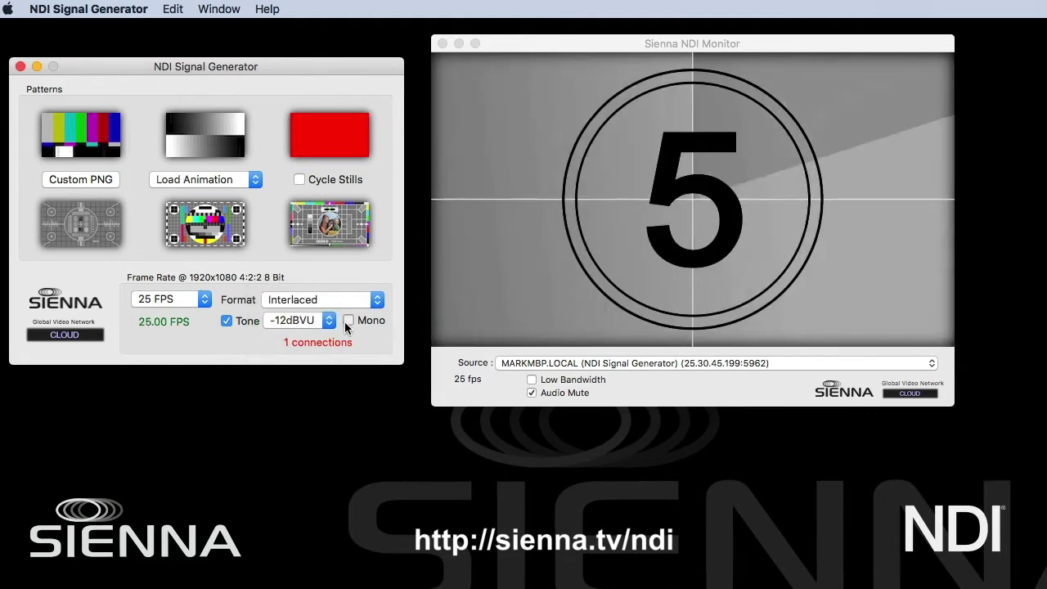
left_click(300, 318)
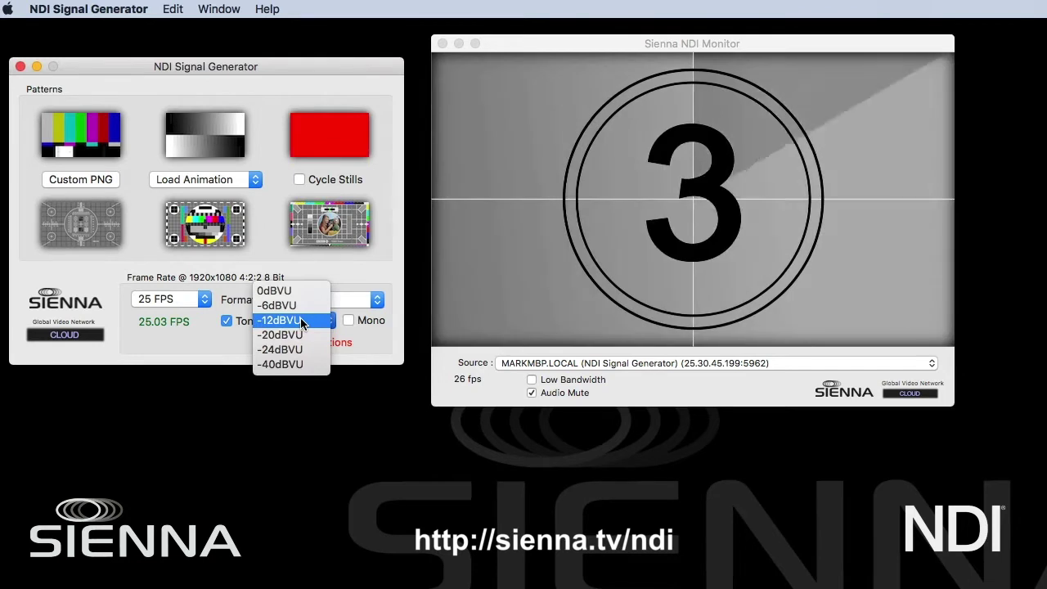
left_click(172, 316)
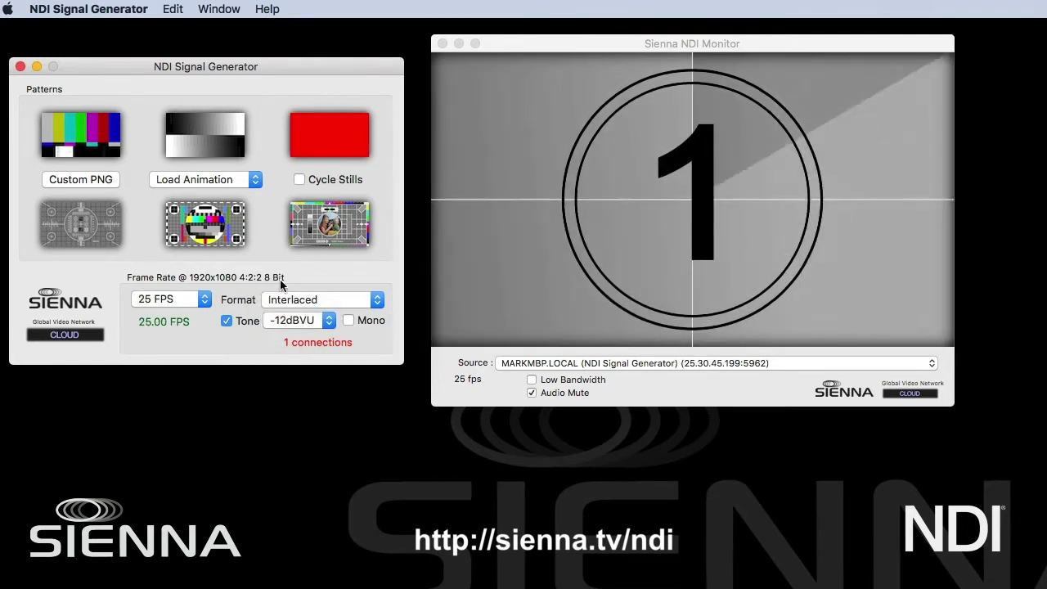
left_click(306, 323)
left_click(300, 354)
left_click(533, 391)
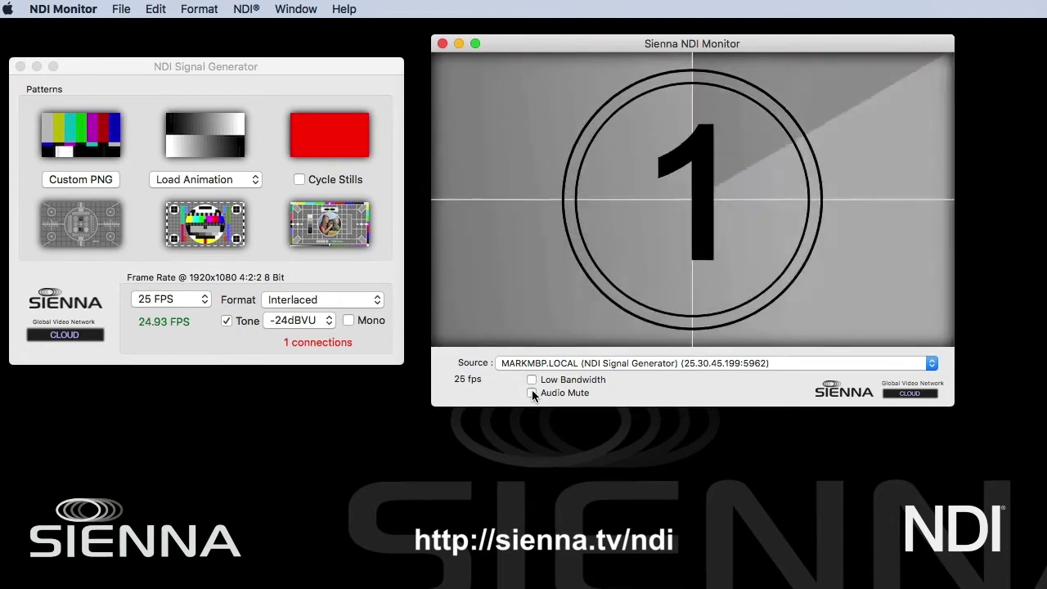
Step: Re-check Audio Mute in the monitor and close the Load Animation list unchanged
left_click(532, 393)
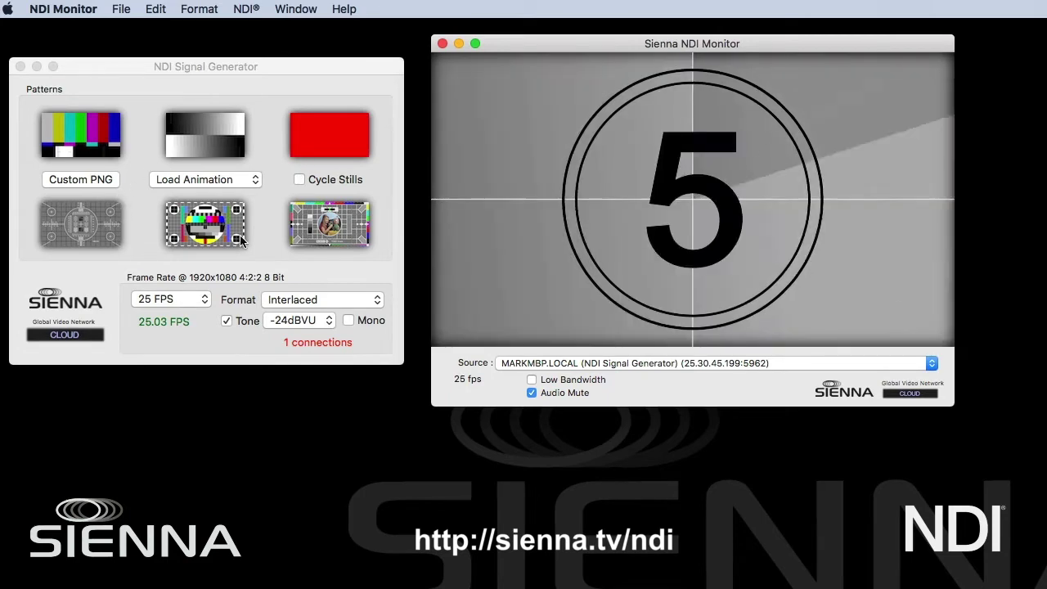
left_click(229, 179)
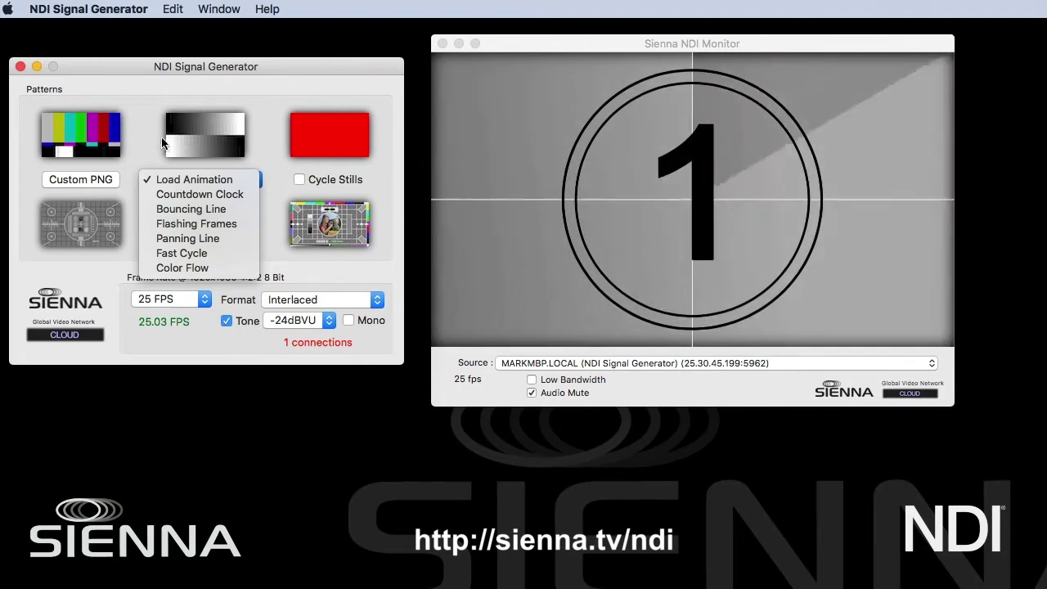
left_click(156, 94)
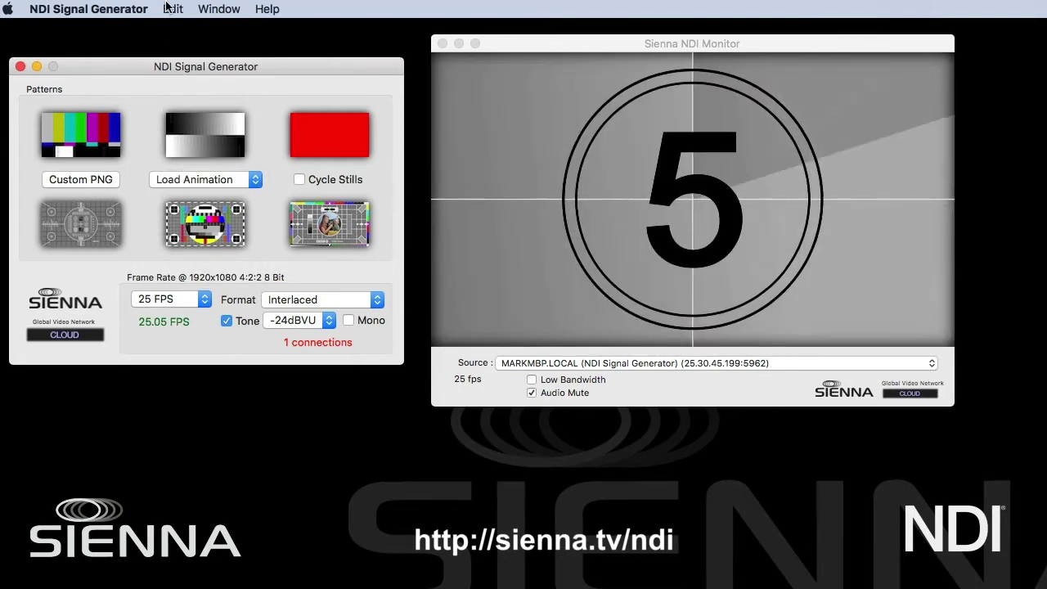
Step: Look through the Edit menu and frame-rate list, leaving 25 FPS unchanged
left_click(173, 8)
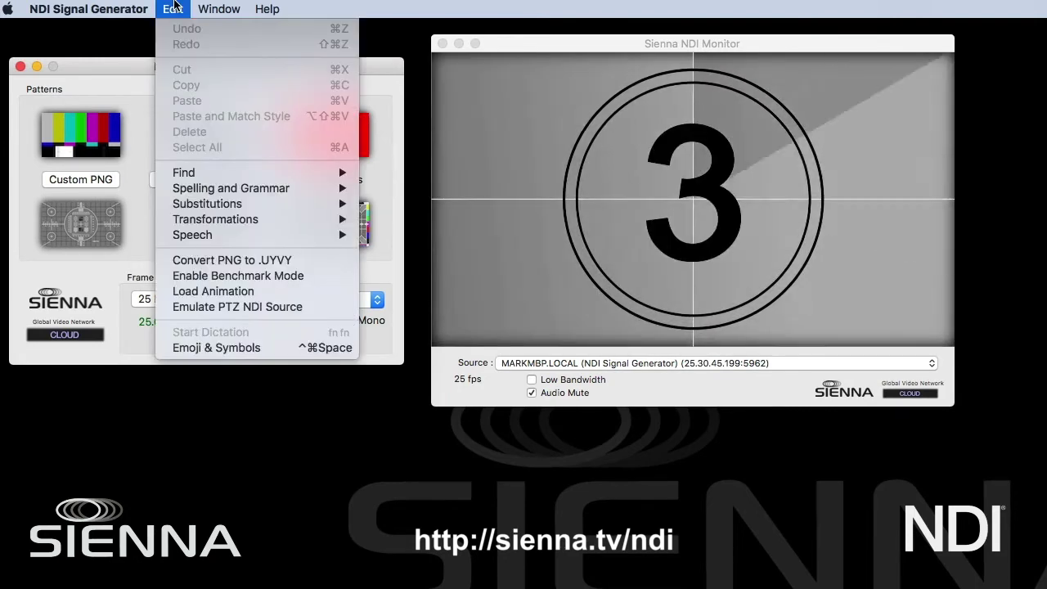
left_click(94, 205)
left_click(167, 299)
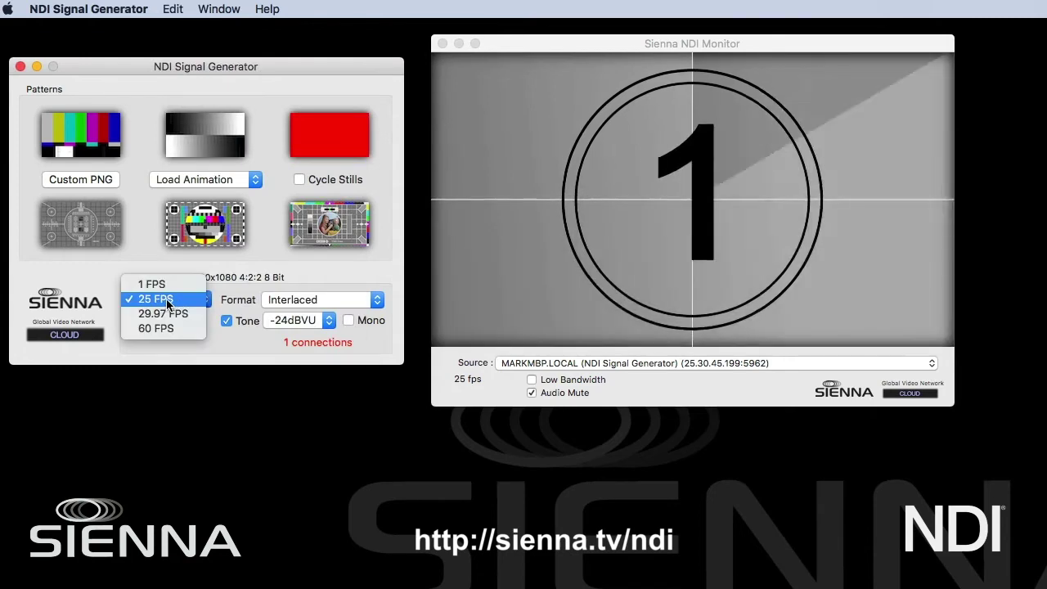
left_click(143, 236)
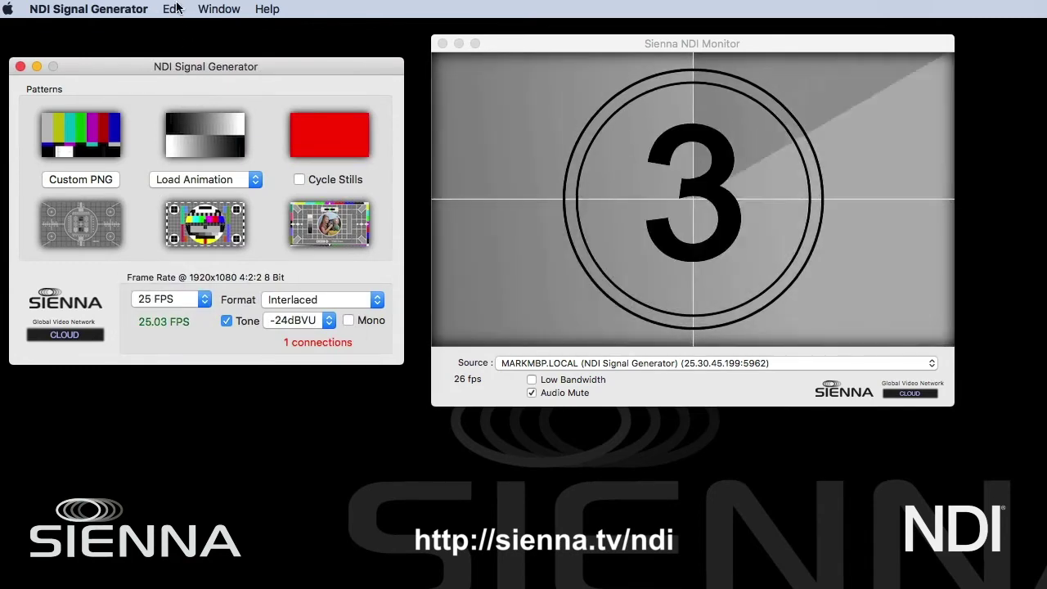
Step: Enable Benchmark Mode from the Edit menu and set the frame rate to Benchmark
left_click(172, 9)
mouse_move(264, 243)
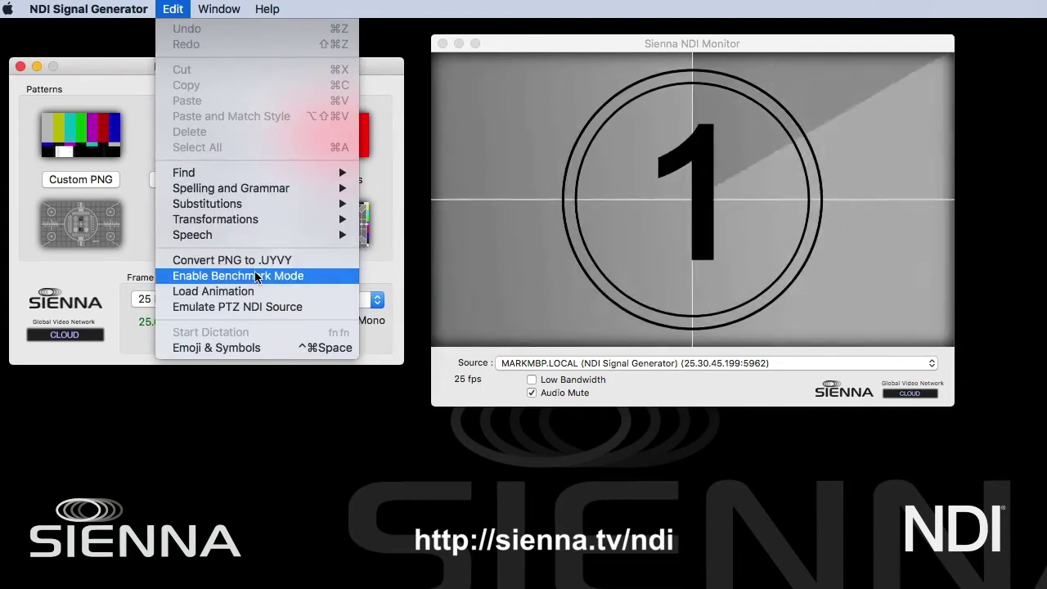
left_click(251, 278)
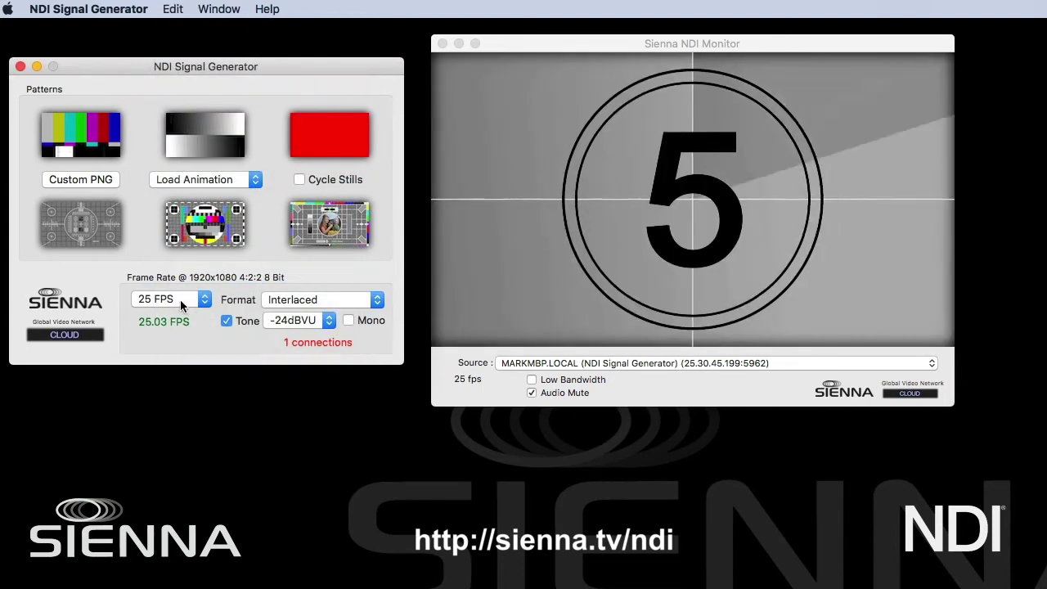
left_click(180, 300)
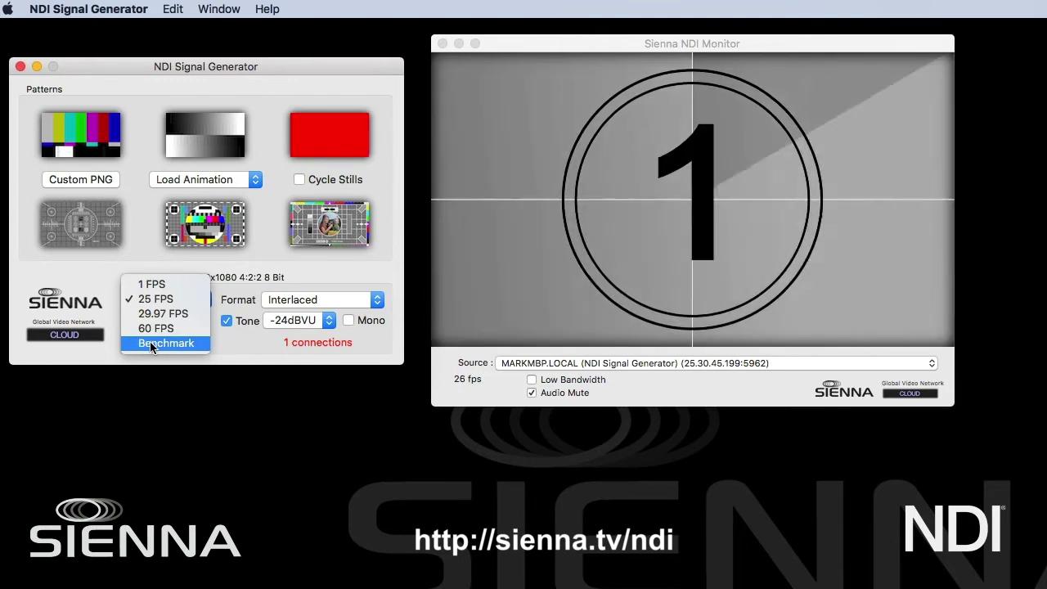
left_click(170, 343)
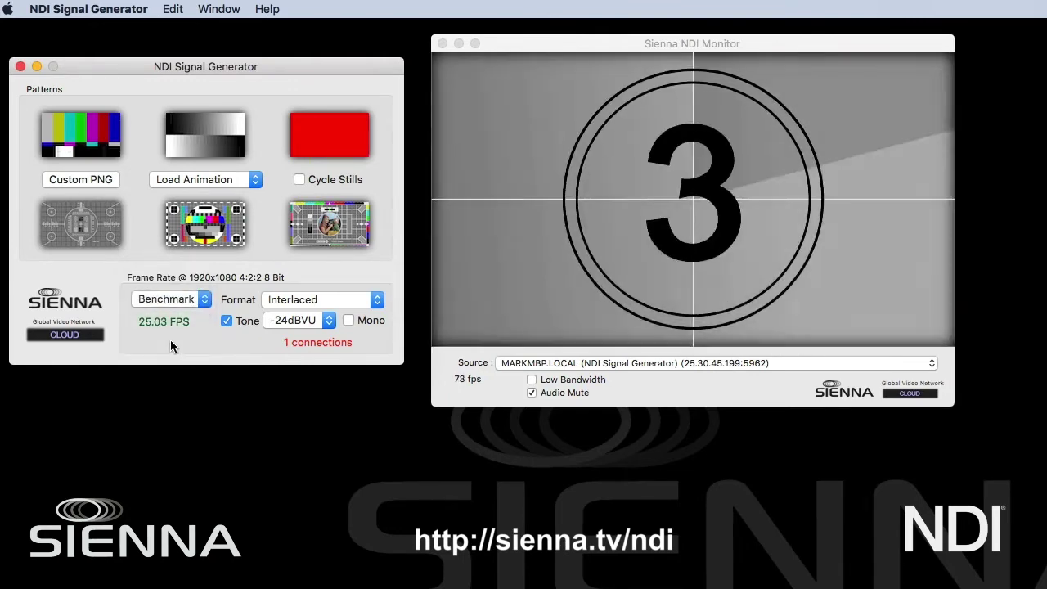